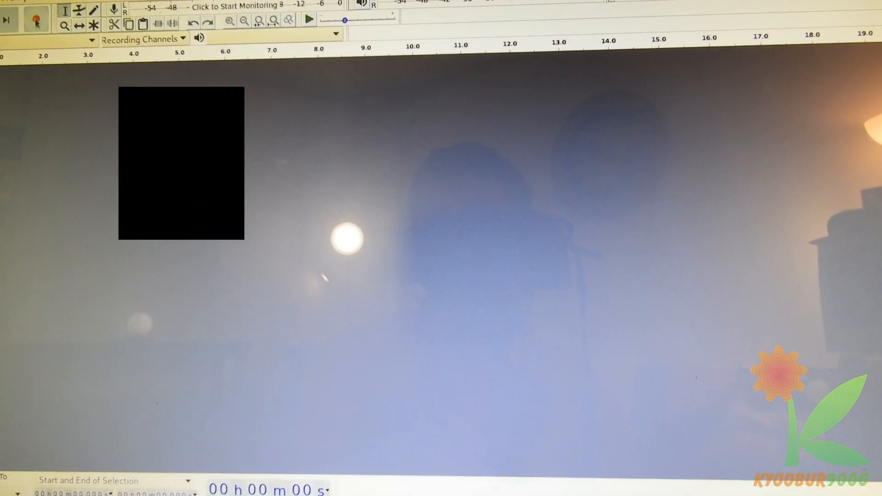
Record the incoming sound as a stereo track, stop the recording, and play the take back from about 5.5 s
{"action": "left_click", "coordinate": [46, 4]}
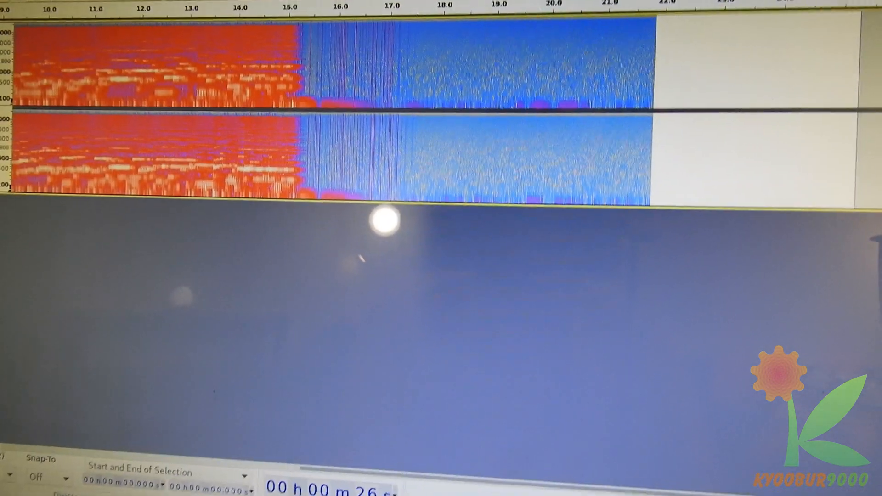
{"action": "key", "text": "space"}
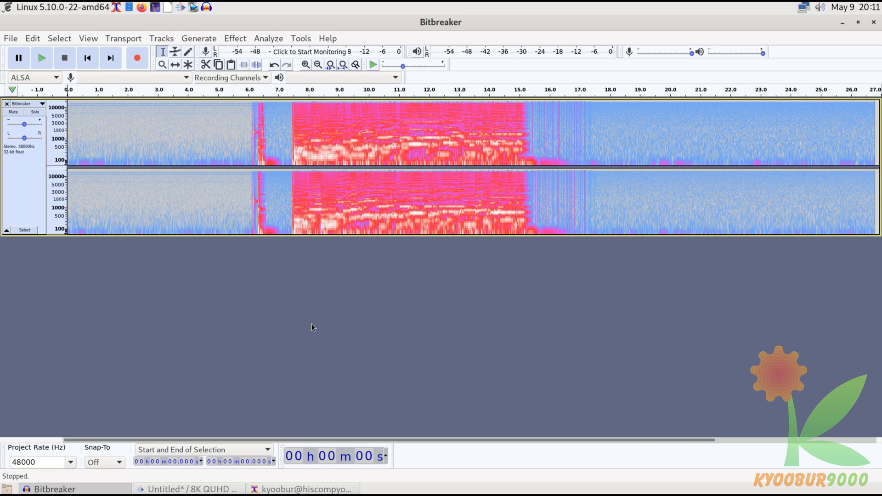
{"action": "left_click", "coordinate": [233, 129]}
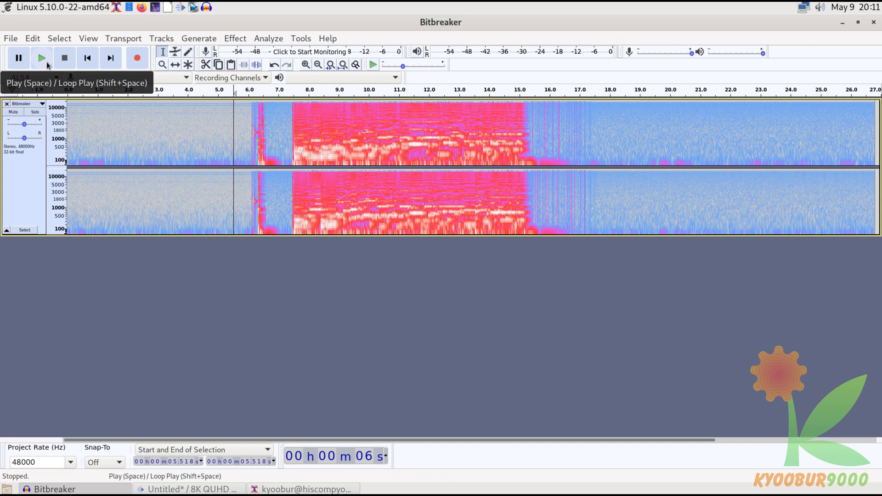
{"action": "left_click", "coordinate": [48, 64]}
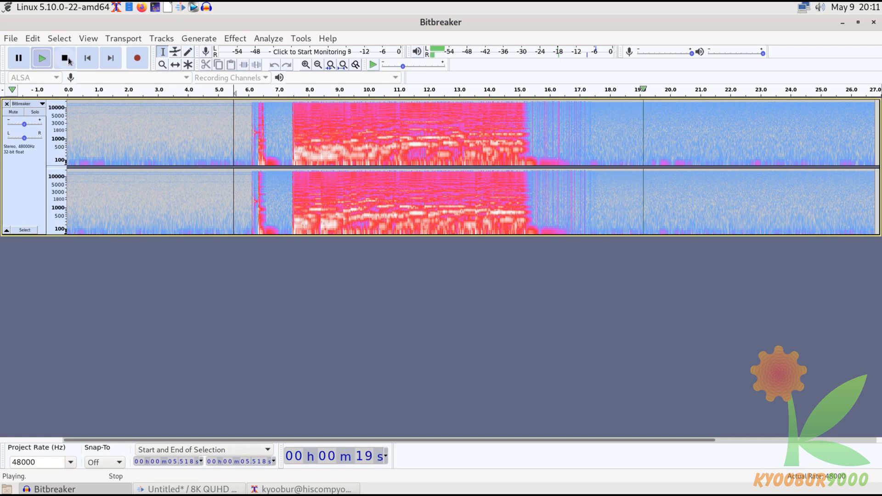
{"action": "left_click", "coordinate": [68, 59]}
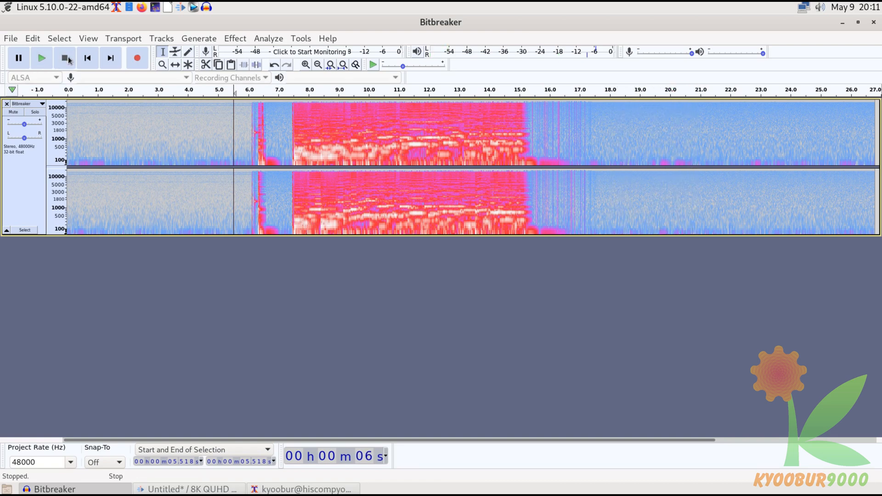
Delete the quiet opening of the recording, from the start to about 5.6 s
{"action": "left_click_drag", "start_coordinate": [244, 138], "coordinate": [67, 102]}
{"action": "left_click", "coordinate": [225, 238]}
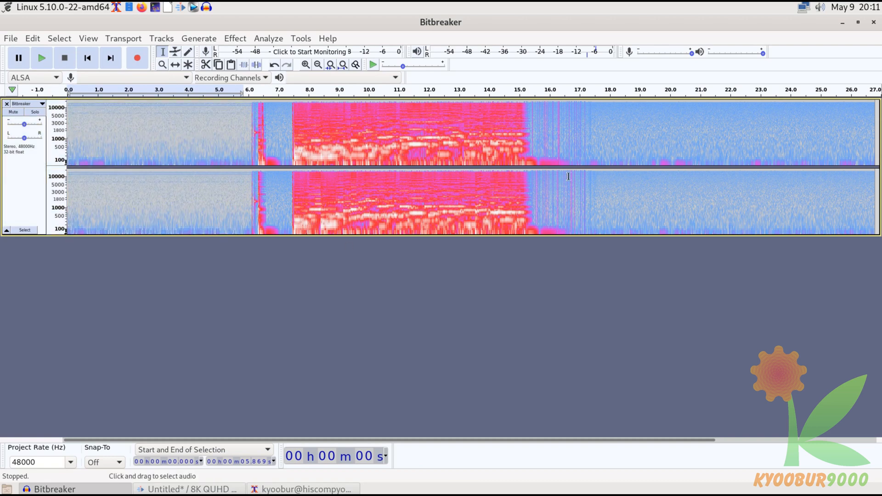
{"action": "left_click_drag", "start_coordinate": [596, 151], "coordinate": [878, 174]}
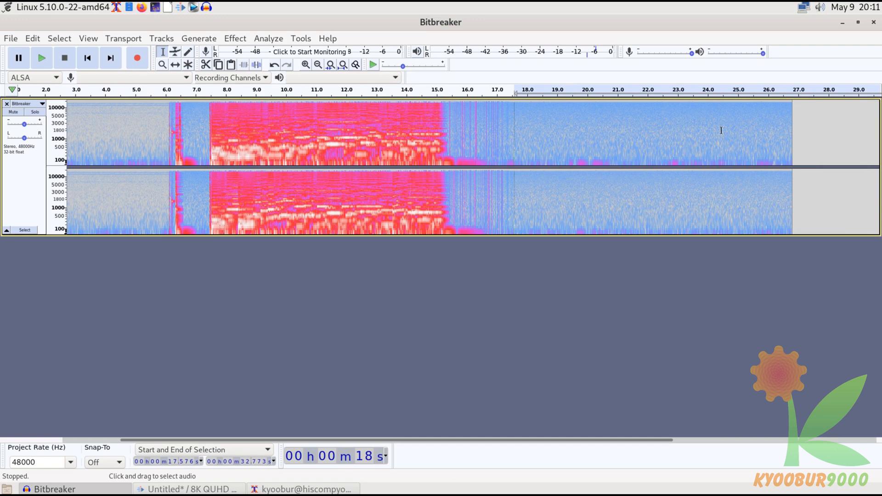
{"action": "left_click_drag", "start_coordinate": [443, 447], "coordinate": [396, 444]}
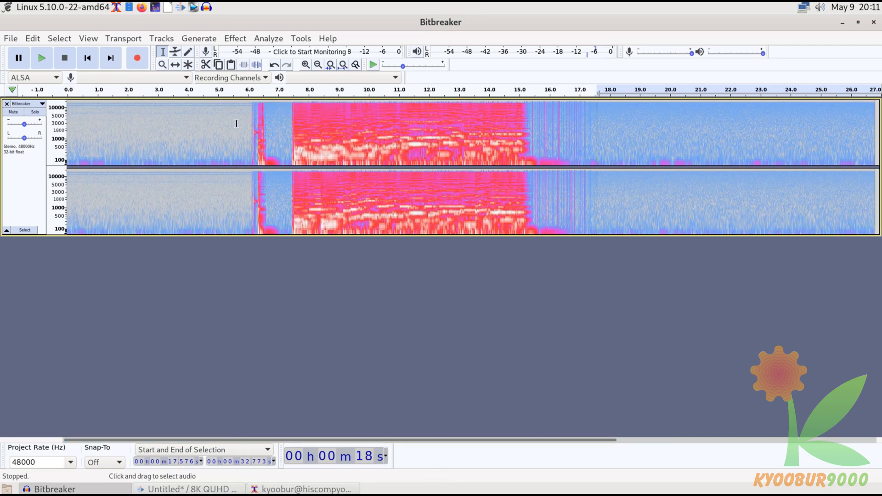
{"action": "left_click_drag", "start_coordinate": [236, 132], "coordinate": [65, 136]}
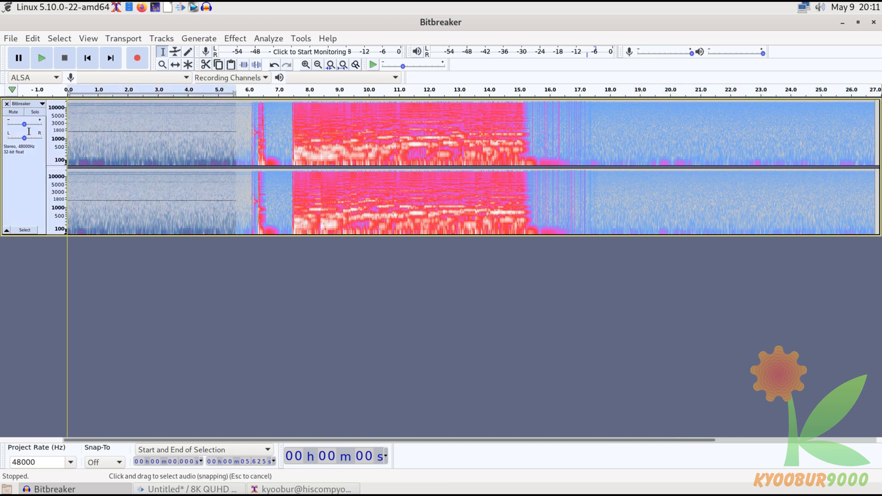
{"action": "key", "text": "Delete"}
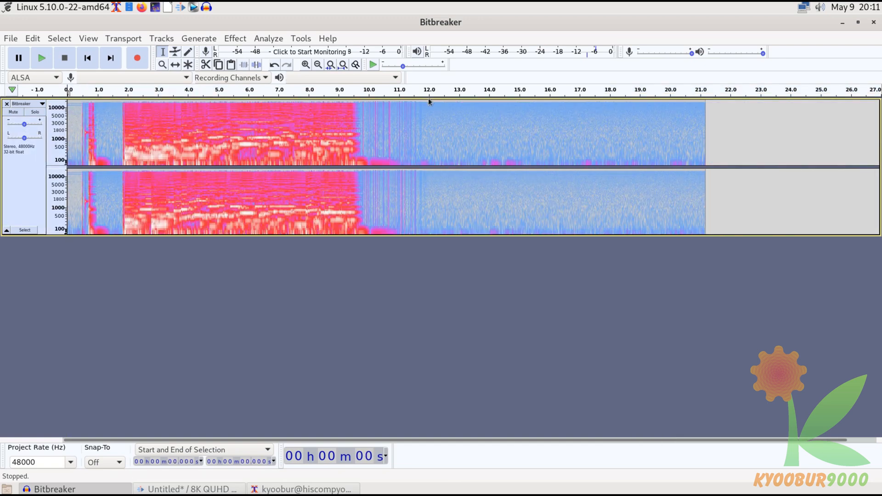
Delete everything after about 12.0 s in the recording and play its ending from about 9.9 s
{"action": "left_click_drag", "start_coordinate": [430, 135], "coordinate": [708, 128]}
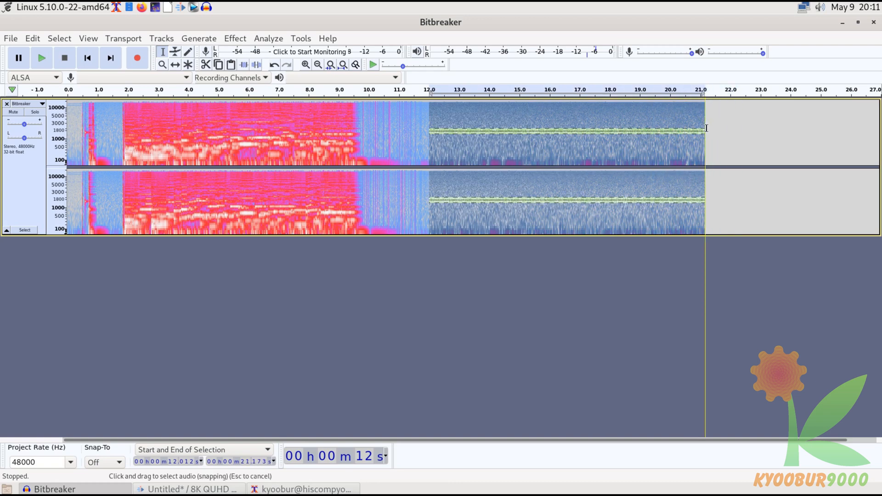
{"action": "key", "text": "Delete"}
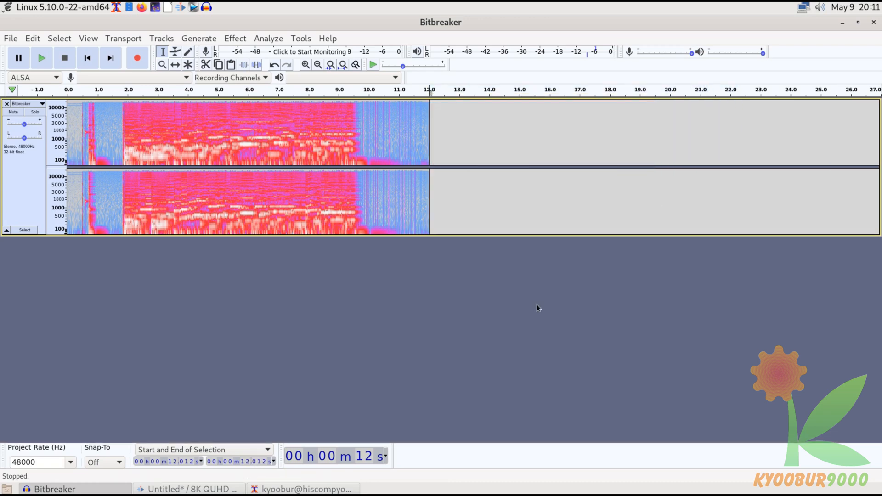
{"action": "left_click", "coordinate": [367, 133]}
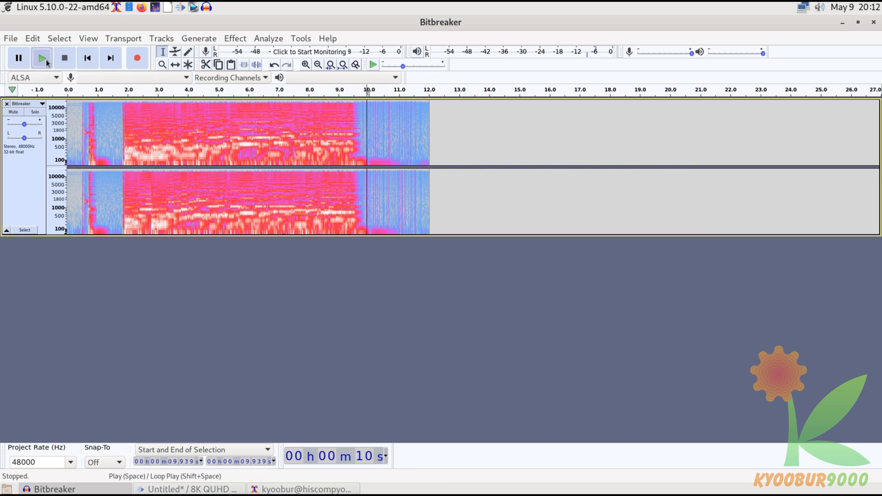
{"action": "left_click", "coordinate": [42, 58]}
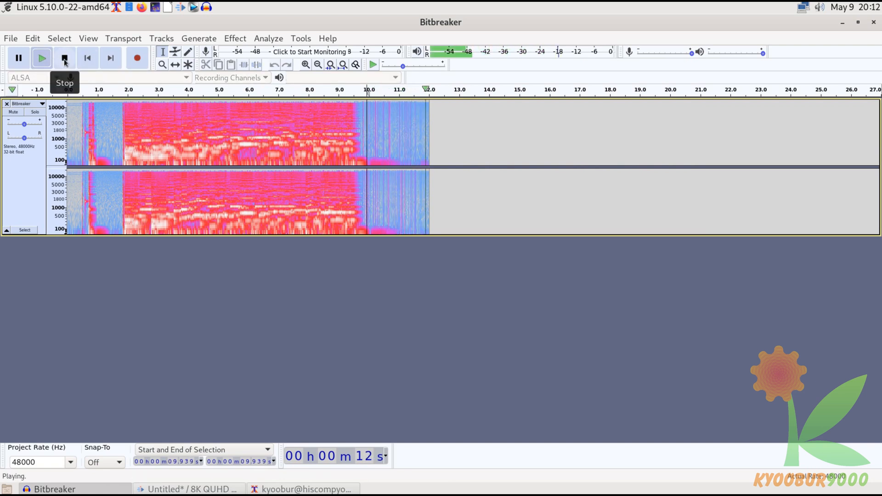
{"action": "left_click", "coordinate": [65, 59]}
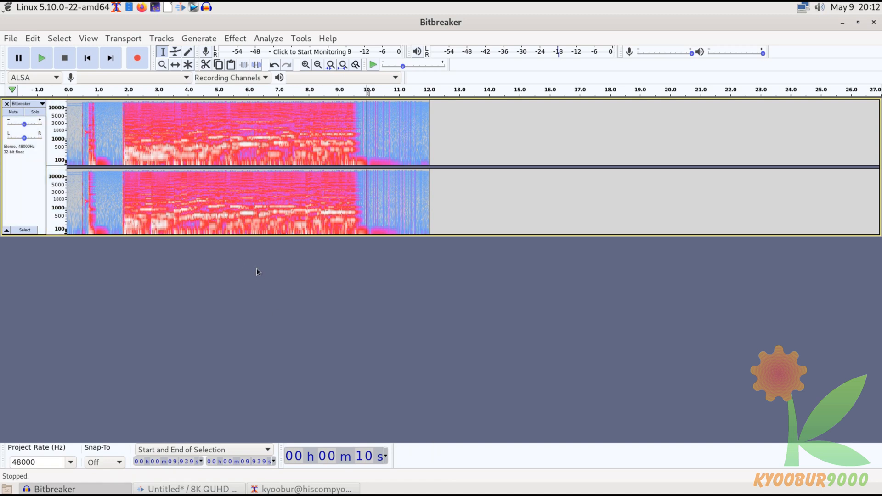
Normalize the whole track to a peak of -0.1 dB with DC offset removed, and play it from the start
{"action": "left_click", "coordinate": [36, 189]}
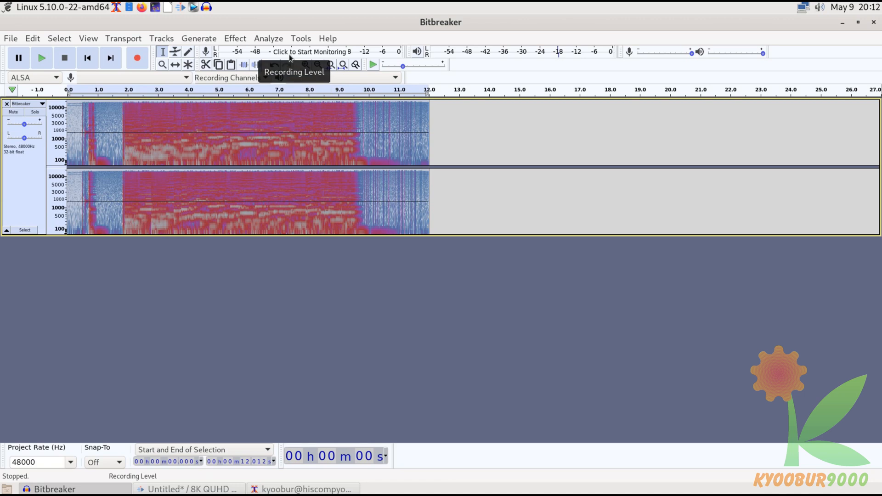
{"action": "left_click", "coordinate": [237, 39]}
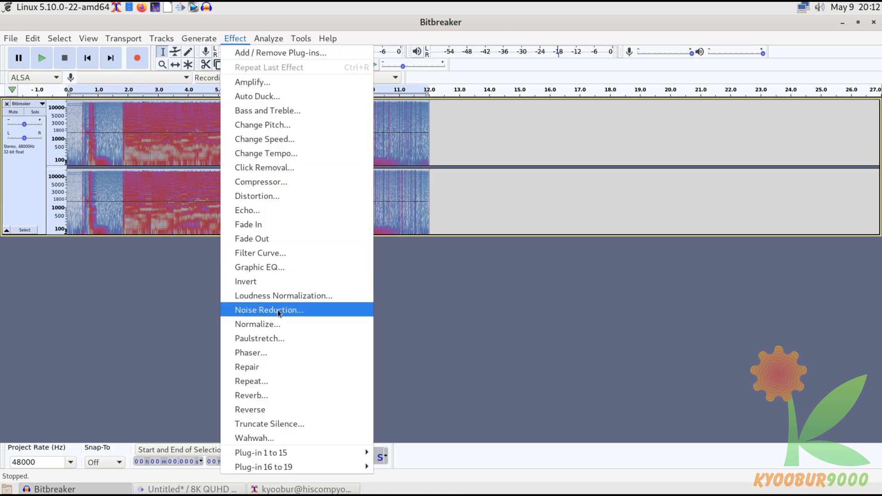
{"action": "left_click", "coordinate": [274, 323]}
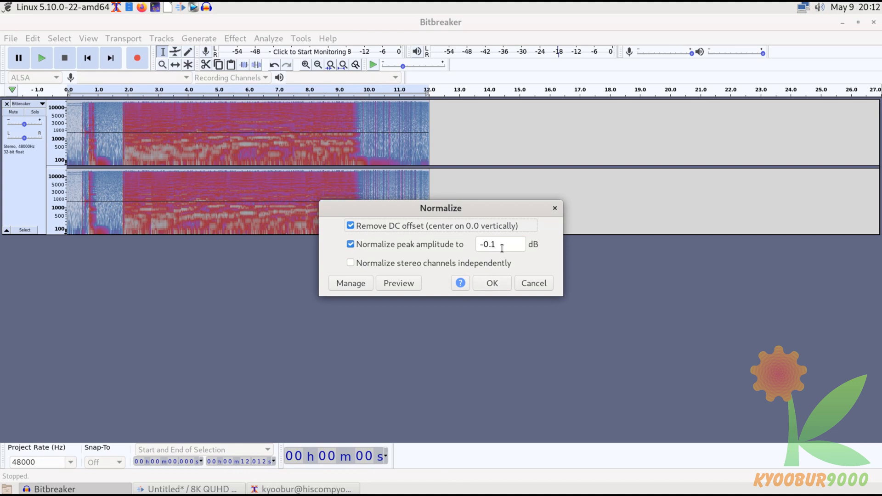
{"action": "left_click", "coordinate": [501, 282]}
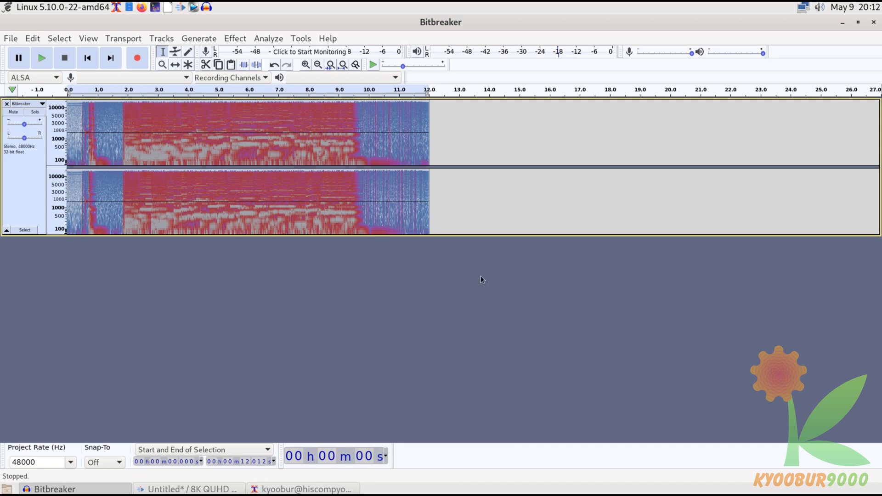
{"action": "left_click", "coordinate": [87, 58]}
{"action": "left_click", "coordinate": [42, 58]}
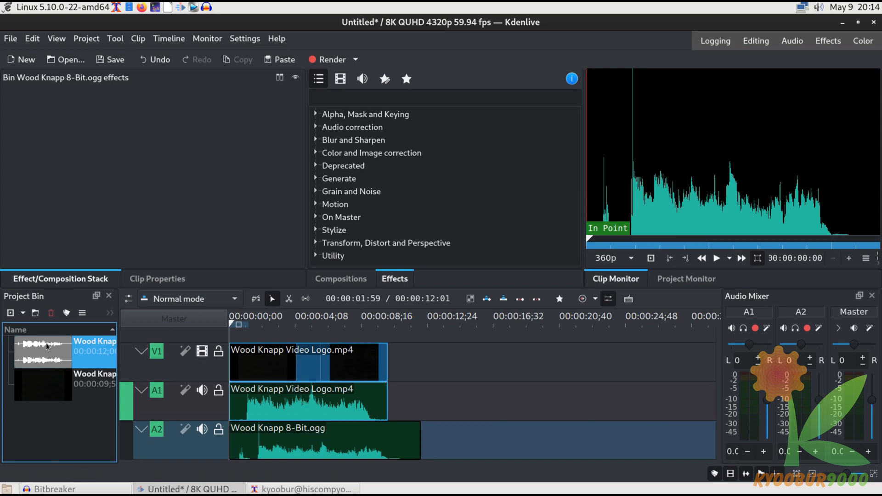
Trim the beginning of the Wood Knapp 8-Bit.ogg clip on track A2 to 00:01;29 on the timeline
{"action": "left_click", "coordinate": [322, 324]}
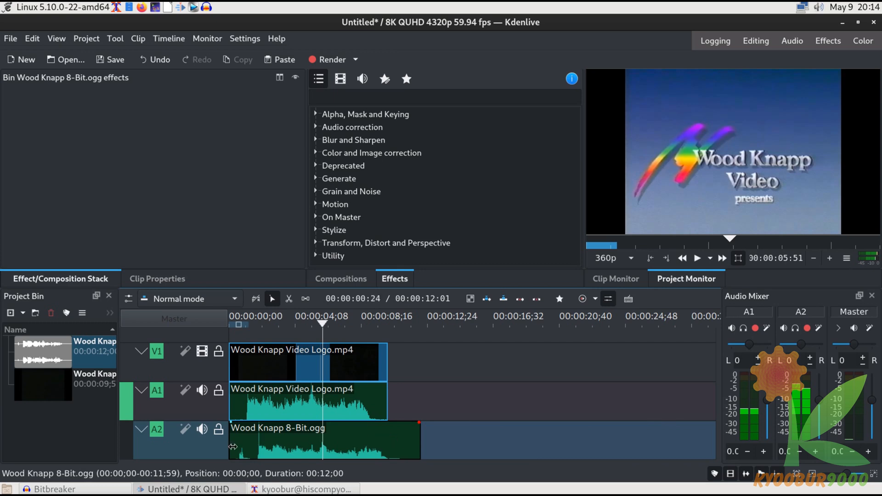
{"action": "left_click", "coordinate": [240, 324]}
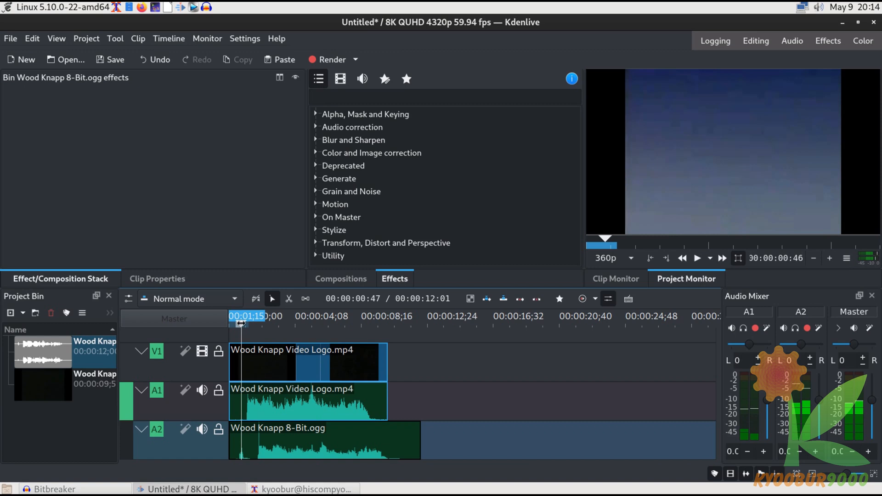
{"action": "left_click", "coordinate": [236, 324]}
{"action": "left_click_drag", "start_coordinate": [236, 324], "coordinate": [252, 324]}
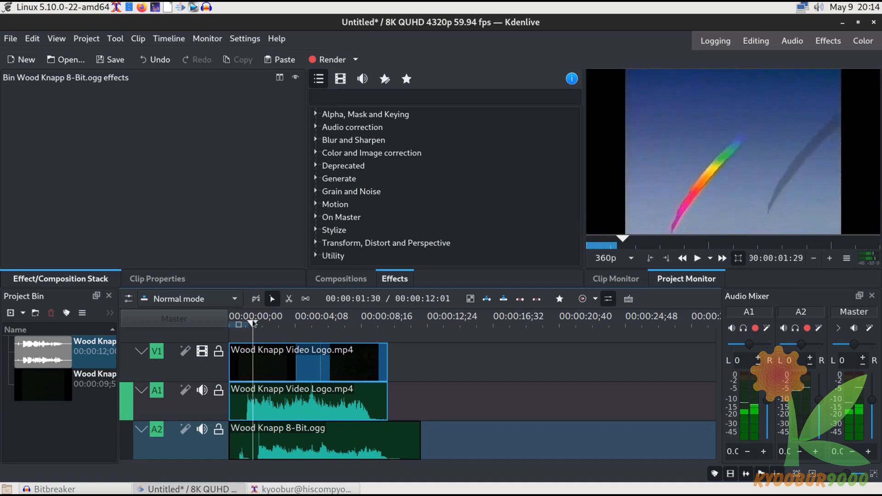
{"action": "left_click", "coordinate": [875, 475]}
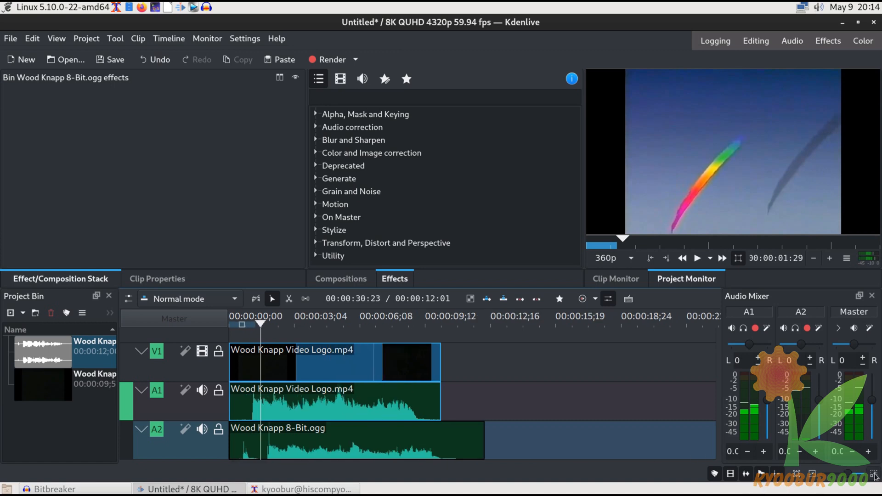
{"action": "left_click", "coordinate": [875, 474]}
{"action": "left_click", "coordinate": [874, 474]}
{"action": "left_click", "coordinate": [875, 474]}
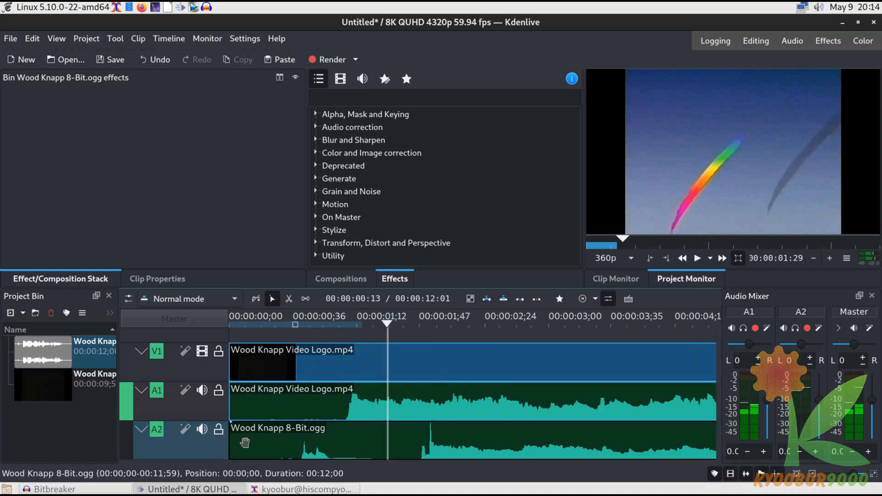
{"action": "left_click_drag", "start_coordinate": [230, 440], "coordinate": [390, 438]}
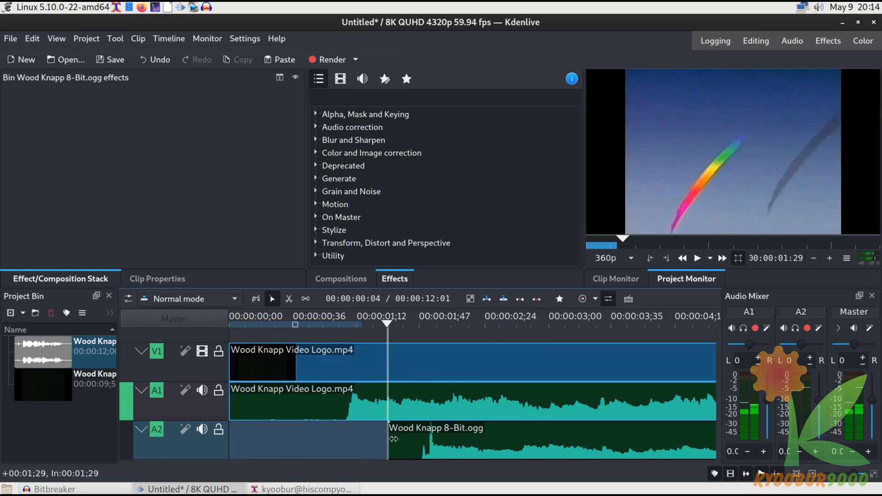
Move the Wood Knapp 8-Bit.ogg clip earlier to align its waveform with the video's audio on A1, and play both to check the sync
{"action": "left_click_drag", "start_coordinate": [493, 440], "coordinate": [419, 437]}
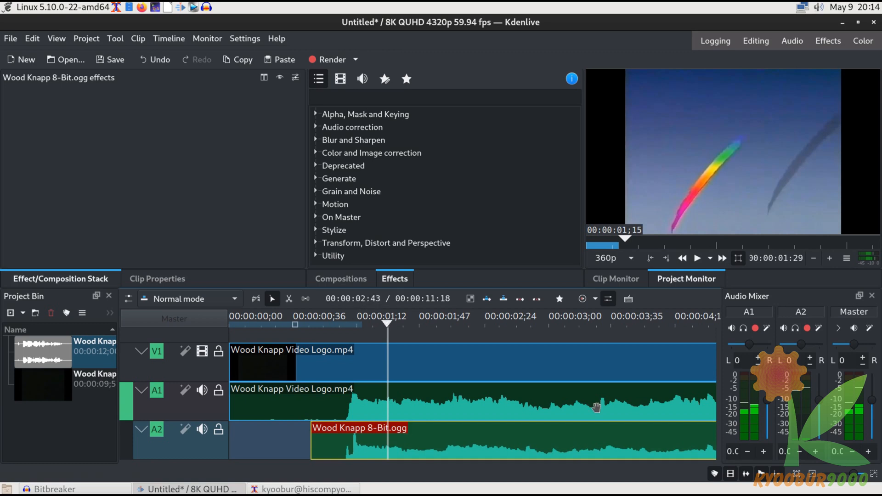
{"action": "left_click", "coordinate": [812, 475]}
{"action": "left_click", "coordinate": [812, 475]}
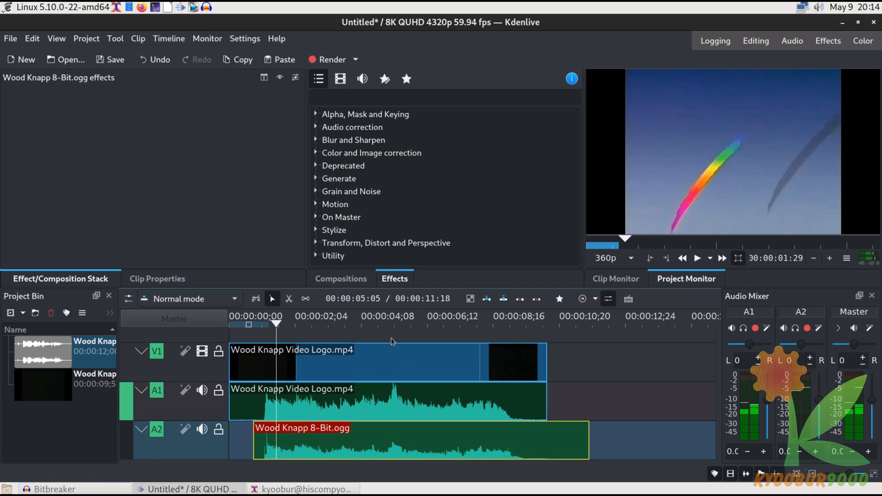
{"action": "left_click", "coordinate": [393, 324]}
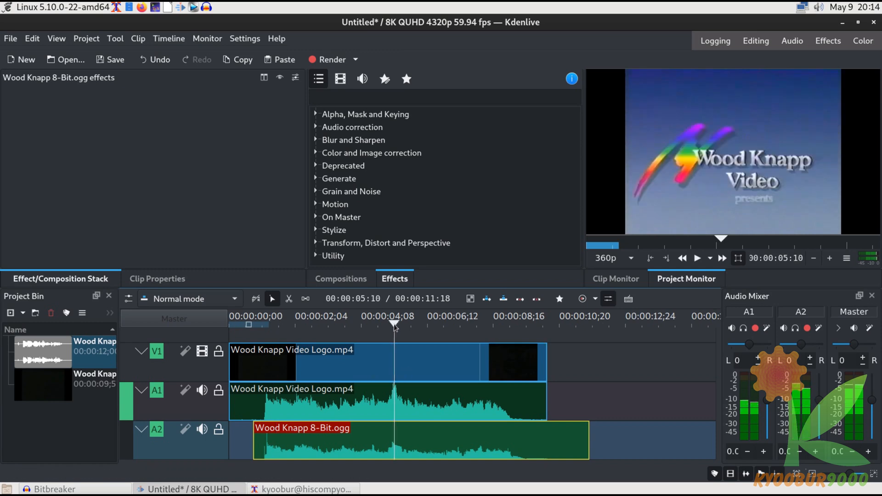
{"action": "key", "text": "Left"}
{"action": "left_click_drag", "start_coordinate": [393, 326], "coordinate": [248, 324]}
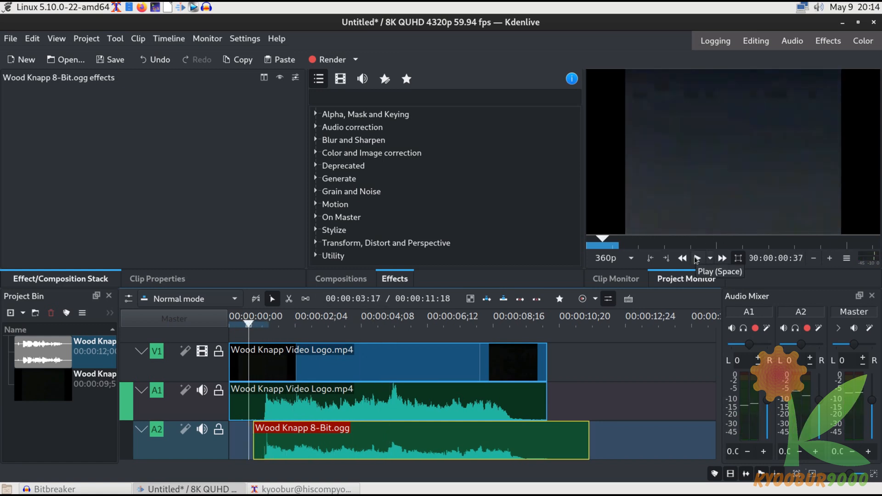
{"action": "left_click", "coordinate": [697, 259]}
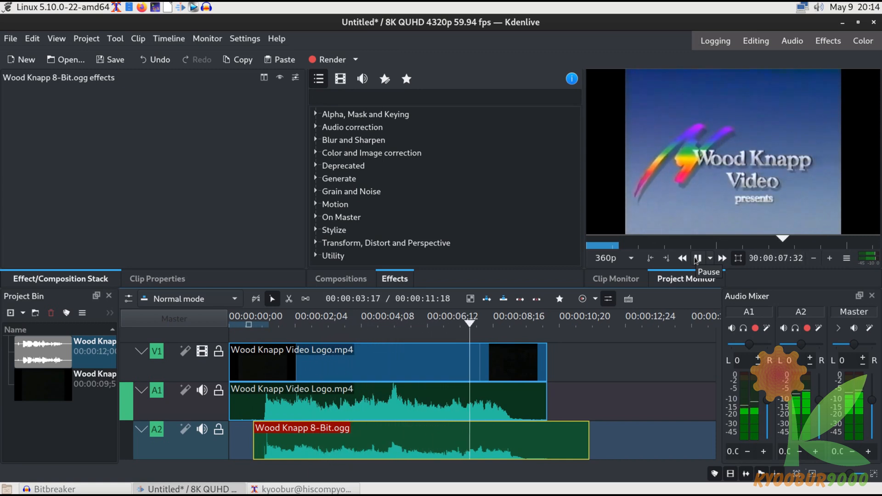
{"action": "left_click", "coordinate": [697, 259]}
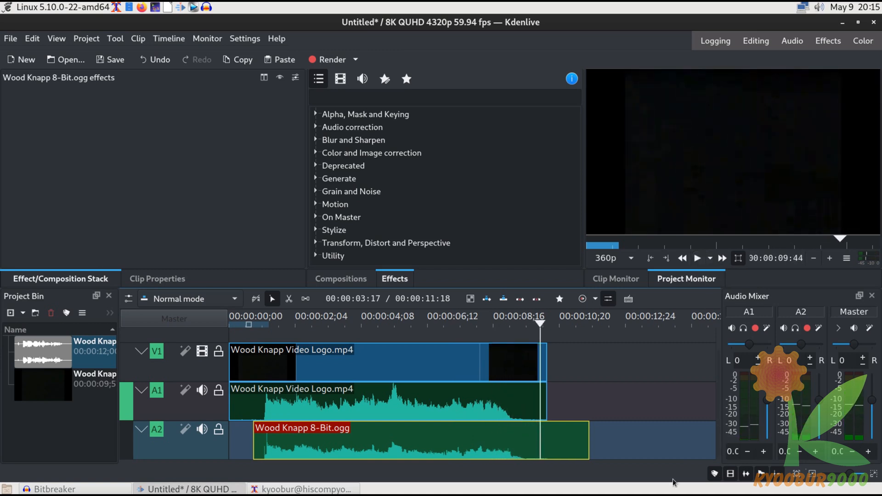
Shorten the end of the Wood Knapp 8-Bit.ogg clip to match the video's end and mute audio track A1
{"action": "left_click_drag", "start_coordinate": [588, 440], "coordinate": [551, 438]}
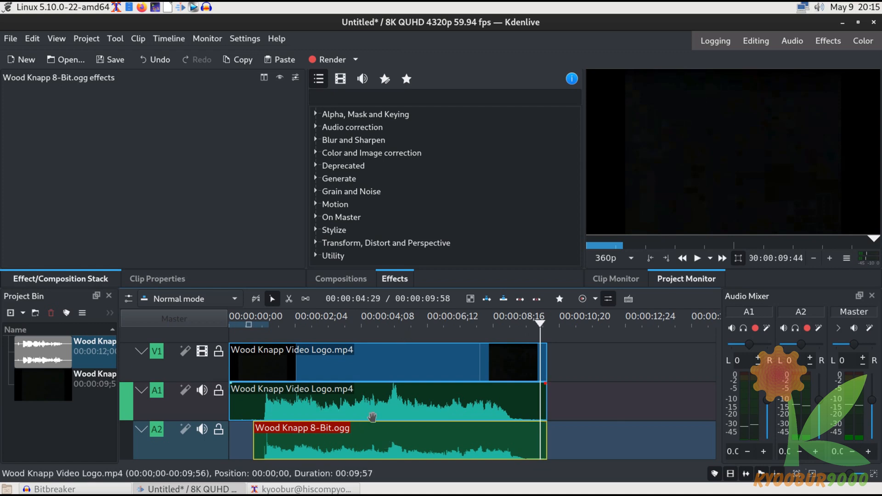
{"action": "left_click", "coordinate": [202, 390]}
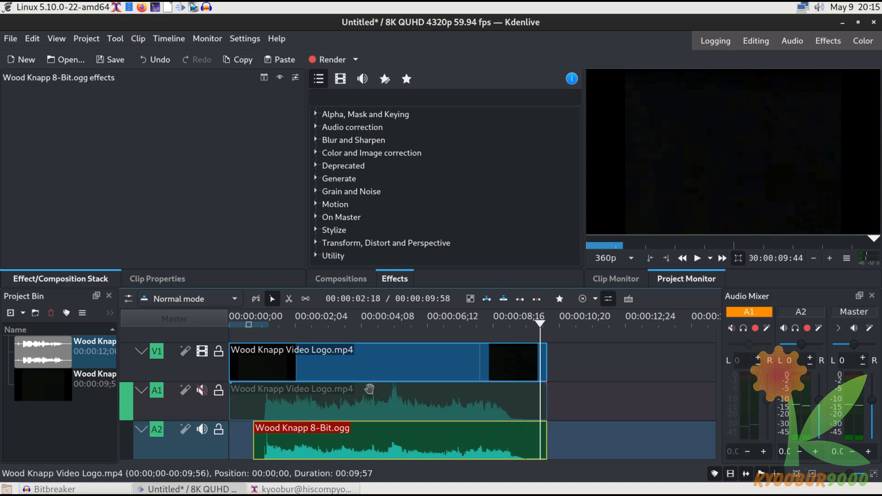
{"action": "left_click", "coordinate": [382, 328]}
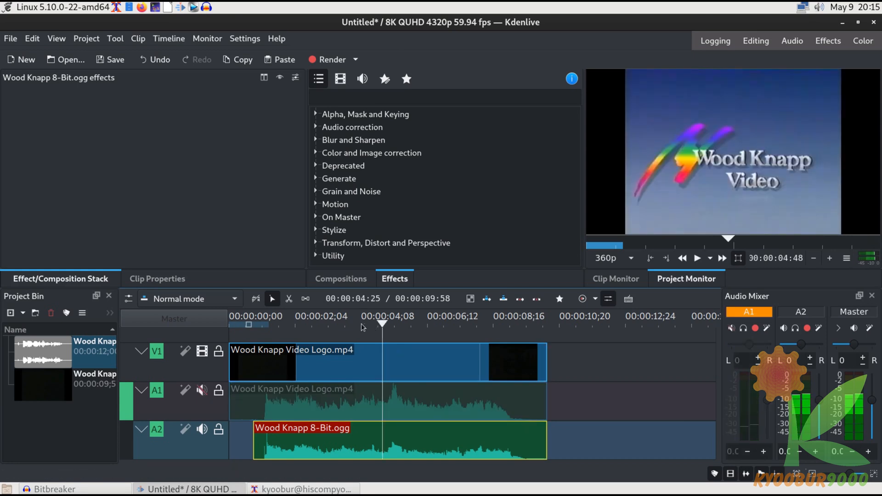
Move the playhead to 00:00:09:00 on the timeline, where the logo and the word "presents" are shown
{"action": "left_click_drag", "start_coordinate": [304, 326], "coordinate": [518, 344]}
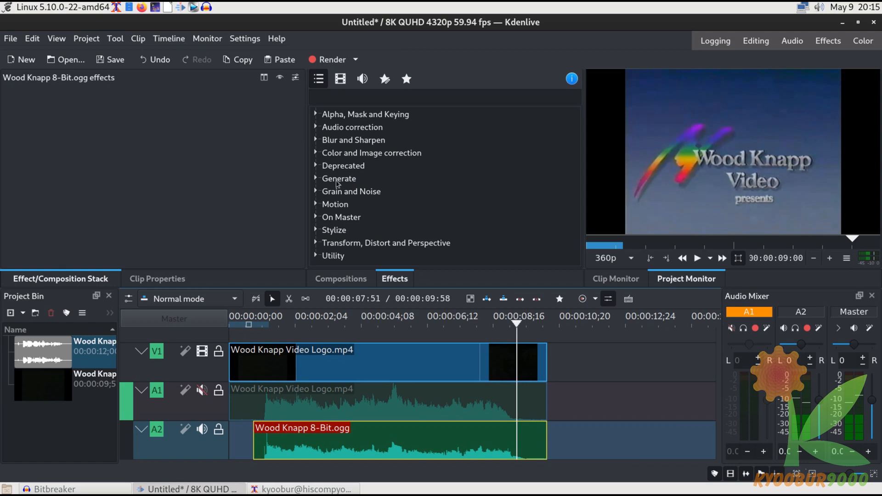
{"action": "left_click", "coordinate": [335, 103]}
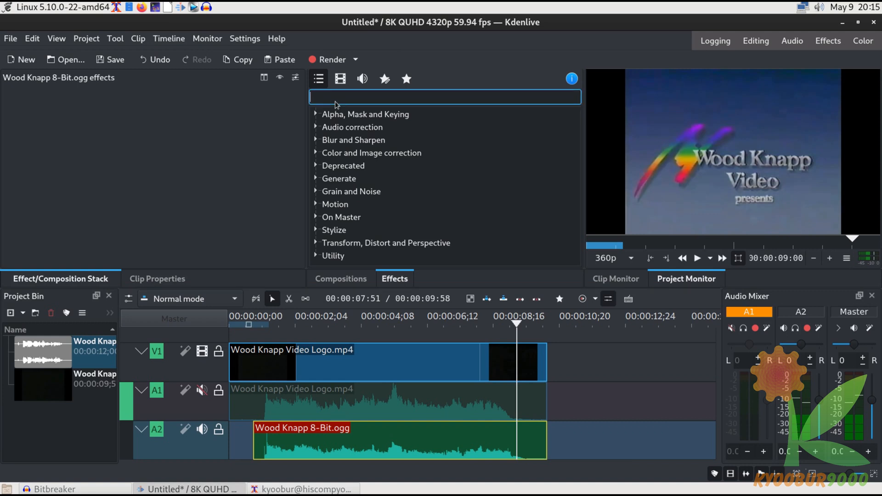
{"action": "type", "text": "resc"}
{"action": "left_click", "coordinate": [346, 132]}
{"action": "left_click_drag", "start_coordinate": [346, 134], "coordinate": [390, 132]}
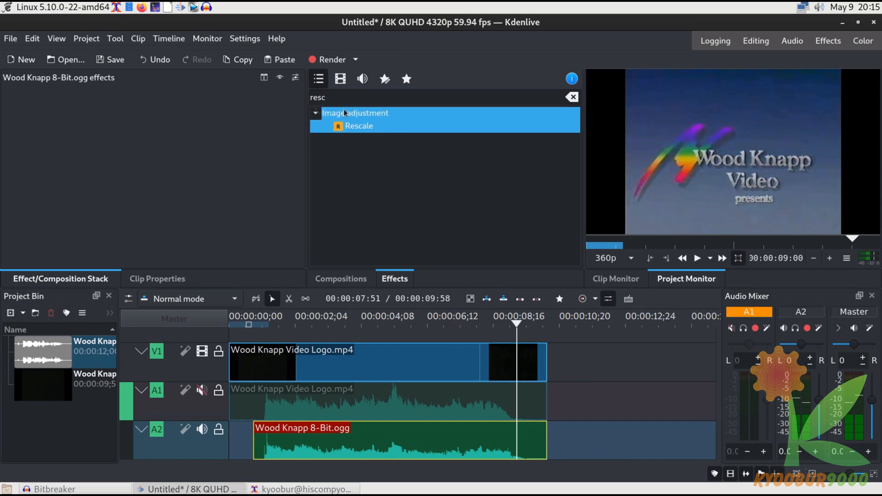
Find the Transform effect and apply it to the Wood Knapp Video Logo.mp4 clip on track V1
{"action": "double_click", "coordinate": [327, 97]}
{"action": "type", "text": "tran"}
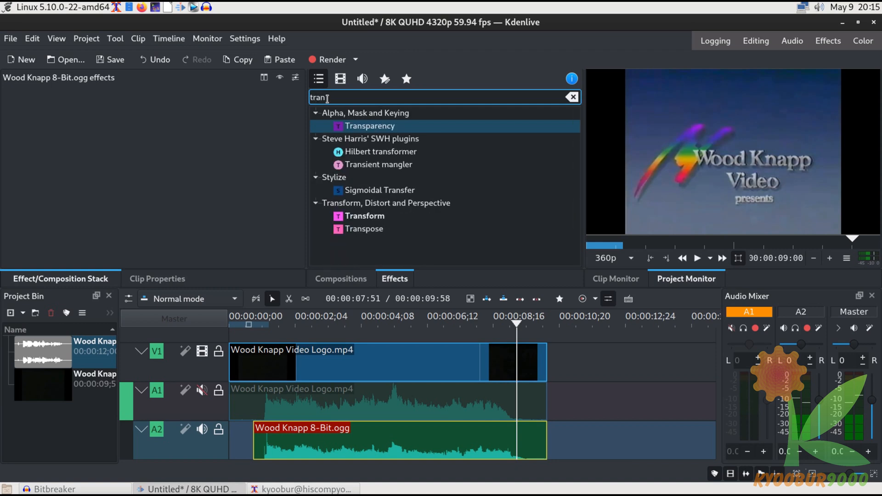
{"action": "left_click", "coordinate": [349, 220]}
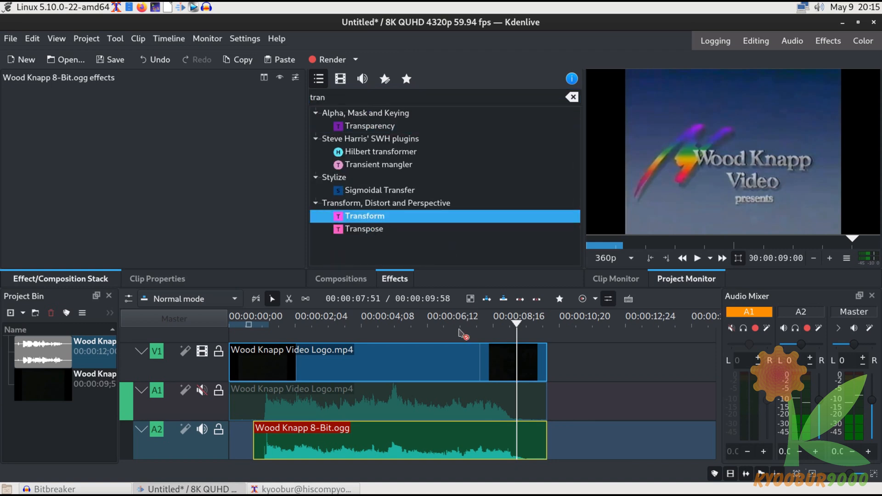
{"action": "left_click_drag", "start_coordinate": [454, 365], "coordinate": [509, 363]}
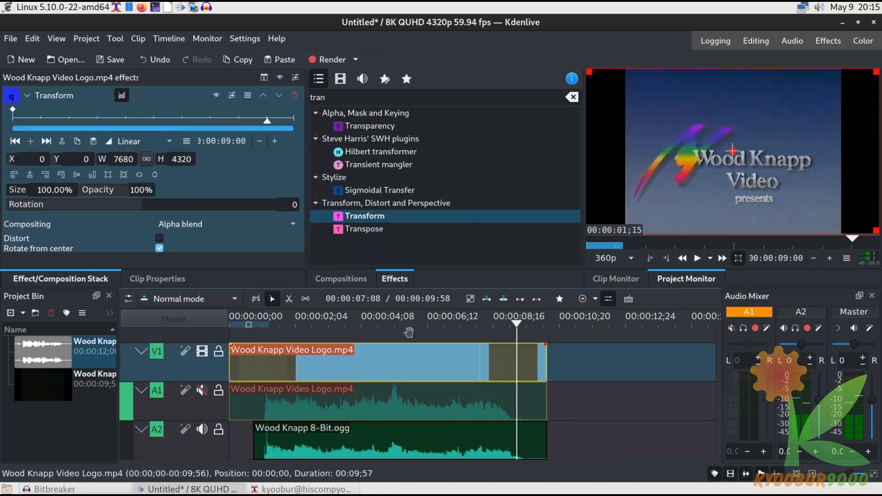
Fit the video clip to the full frame width in the Transform effect and set its Y position to -1200
{"action": "left_click", "coordinate": [139, 175]}
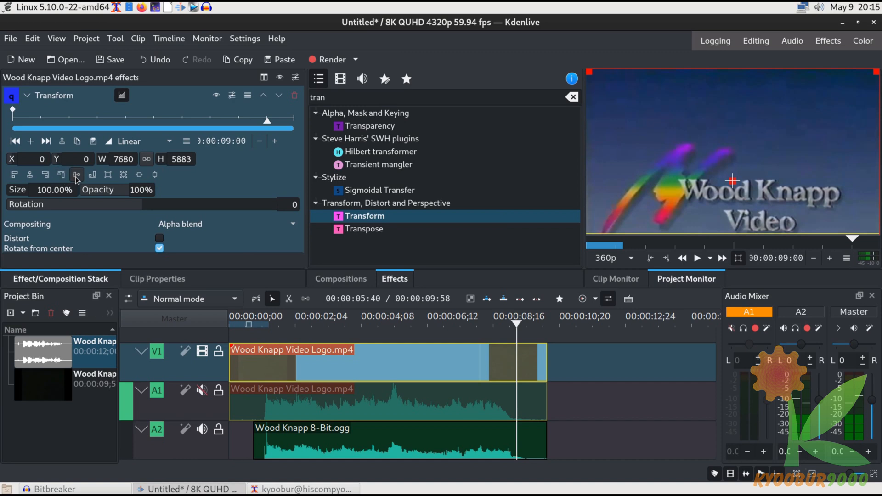
{"action": "left_click", "coordinate": [93, 175]}
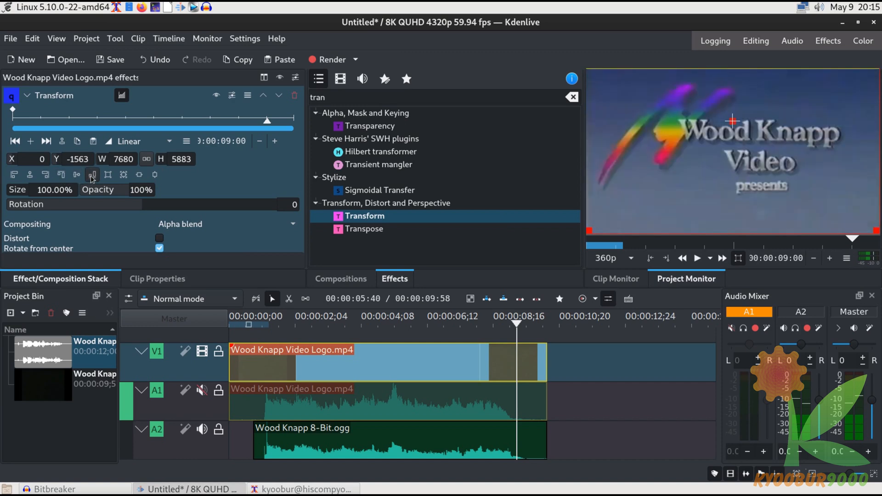
{"action": "double_click", "coordinate": [82, 161]}
{"action": "type", "text": "1000"}
{"action": "key", "text": "Tab"}
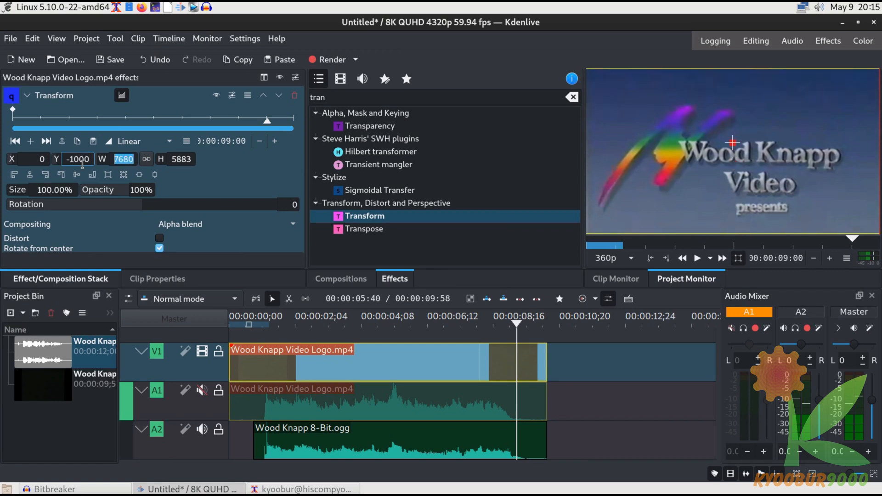
{"action": "double_click", "coordinate": [80, 161]}
{"action": "type", "text": "1200"}
{"action": "key", "text": "Tab"}
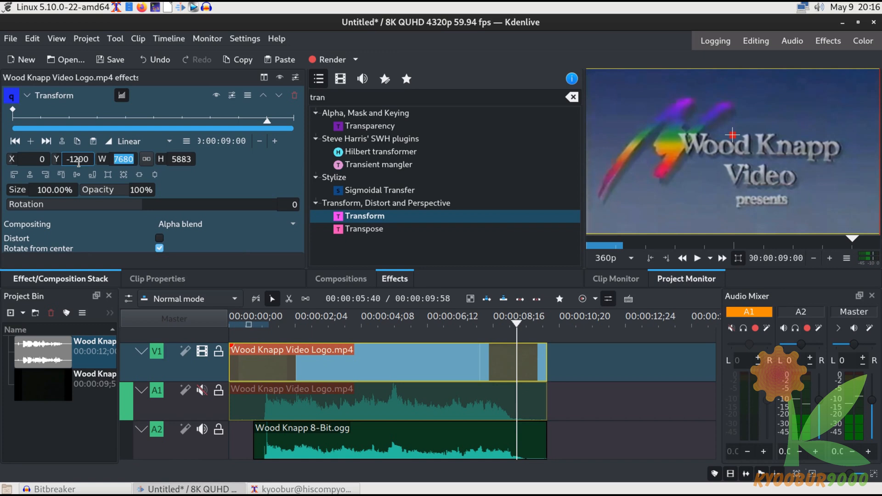
Add the Pixelize effect to the Wood Knapp Video Logo.mp4 clip with Block Size X 27 and Block Size Y 48
{"action": "double_click", "coordinate": [339, 95]}
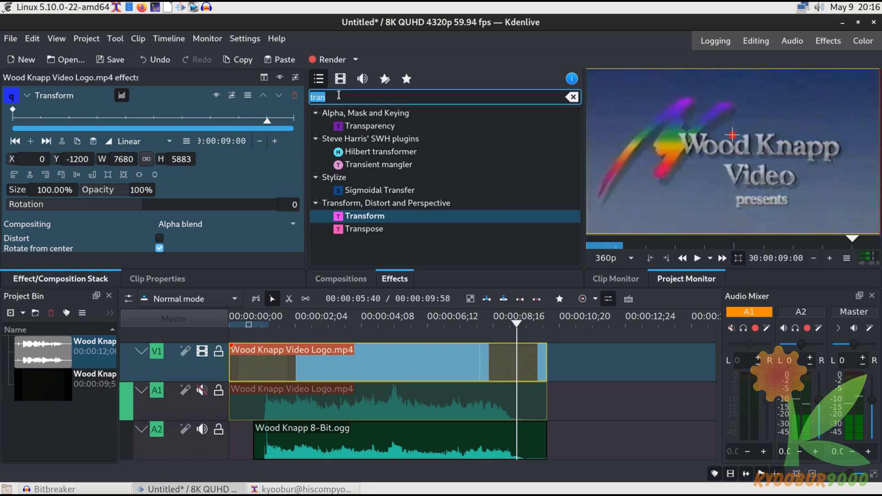
{"action": "type", "text": "pix"}
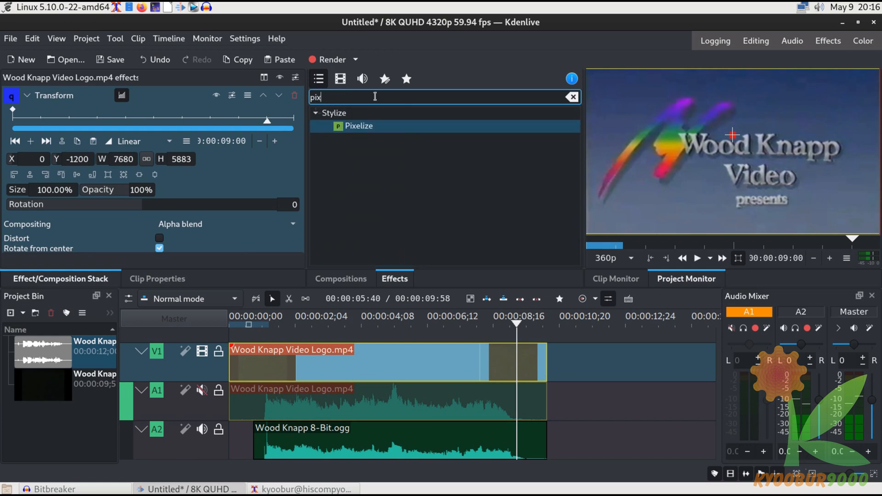
{"action": "left_click_drag", "start_coordinate": [385, 126], "coordinate": [474, 361]}
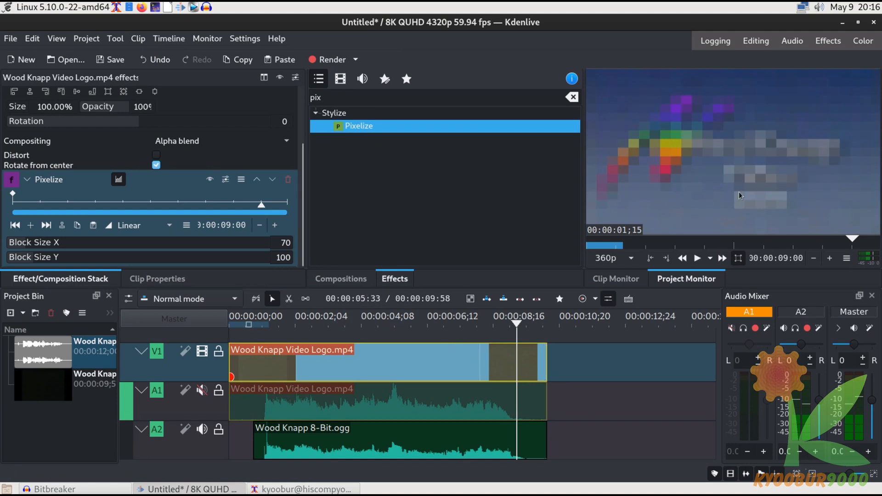
{"action": "left_click", "coordinate": [284, 244]}
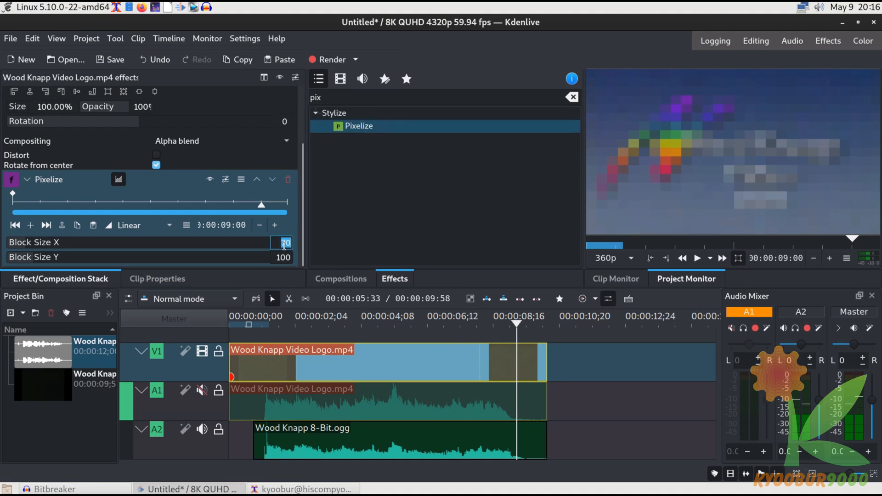
{"action": "type", "text": "27"}
{"action": "key", "text": "Tab"}
{"action": "type", "text": "48"}
{"action": "key", "text": "Return"}
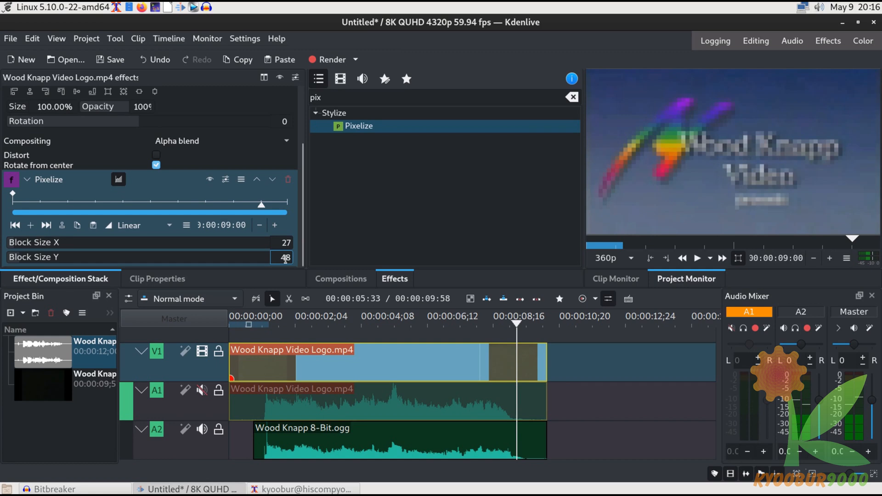
Try a Pixelize Block Size X of 48 on the video clip
{"action": "double_click", "coordinate": [288, 241]}
{"action": "type", "text": "48"}
{"action": "key", "text": "Tab"}
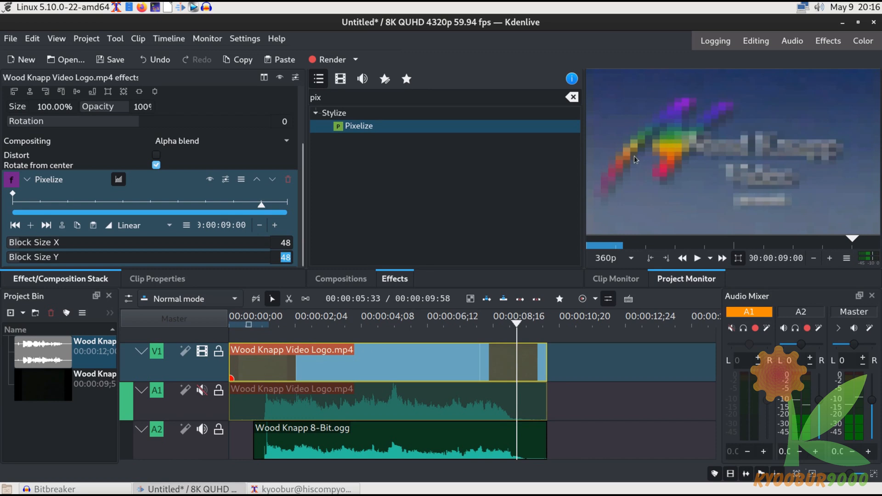
Try a finer pixelation with Block Size X 18 and Block Size Y 32
{"action": "left_click", "coordinate": [285, 246]}
{"action": "double_click", "coordinate": [286, 246]}
{"action": "type", "text": "18"}
{"action": "key", "text": "Tab"}
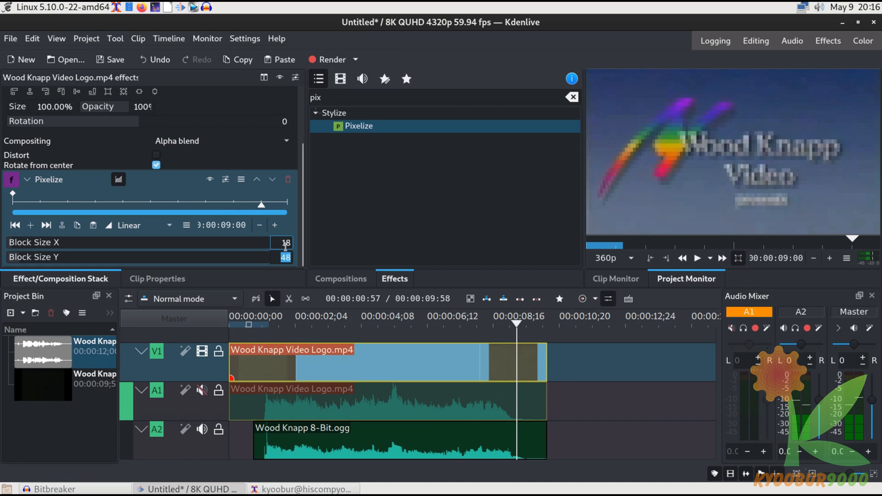
{"action": "type", "text": "32"}
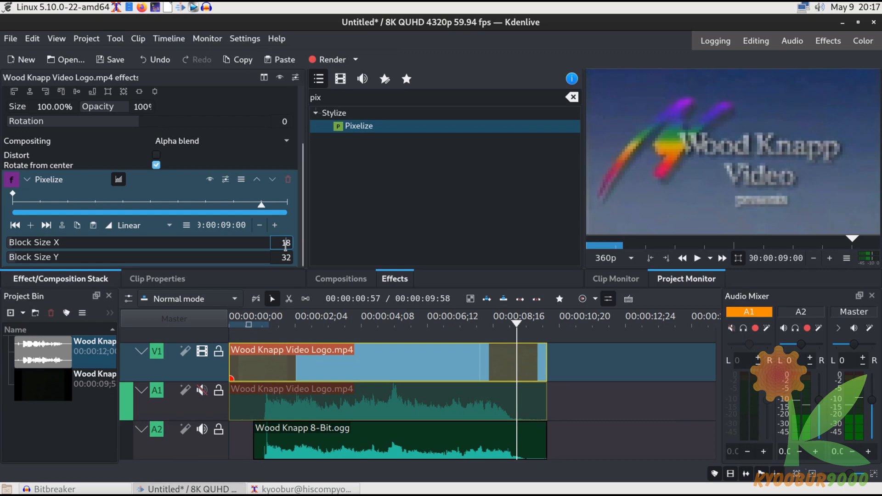
Return the Pixelize effect to Block Size X 27 and Block Size Y 48
{"action": "double_click", "coordinate": [285, 246]}
{"action": "type", "text": "27"}
{"action": "key", "text": "Tab"}
{"action": "type", "text": "48"}
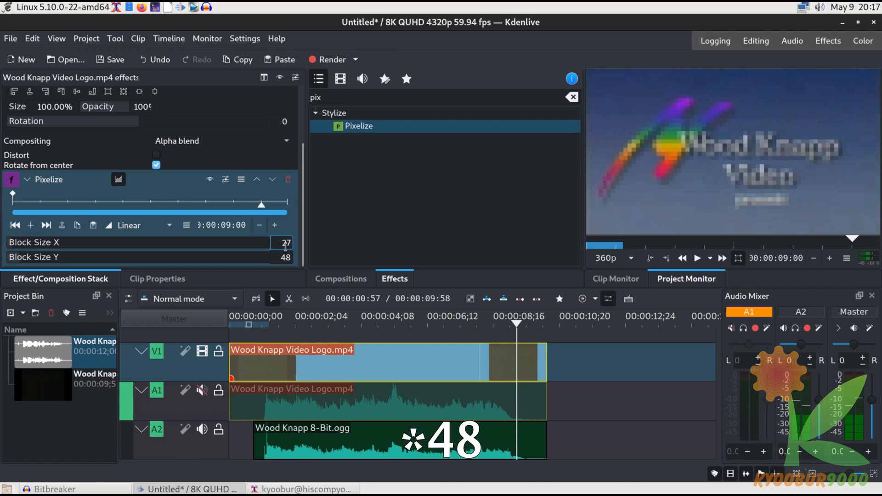
{"action": "left_click", "coordinate": [347, 231]}
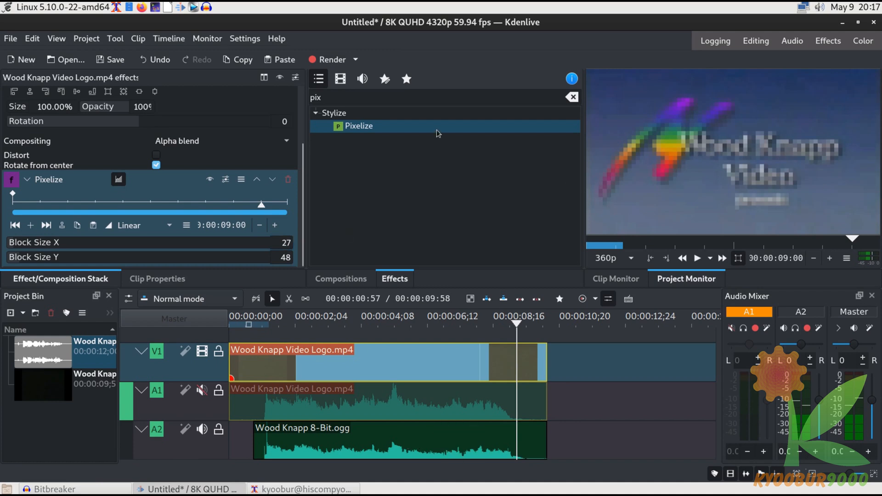
Find the Posterize effect and apply it to the Wood Knapp Video Logo.mp4 clip on track V1
{"action": "double_click", "coordinate": [380, 101]}
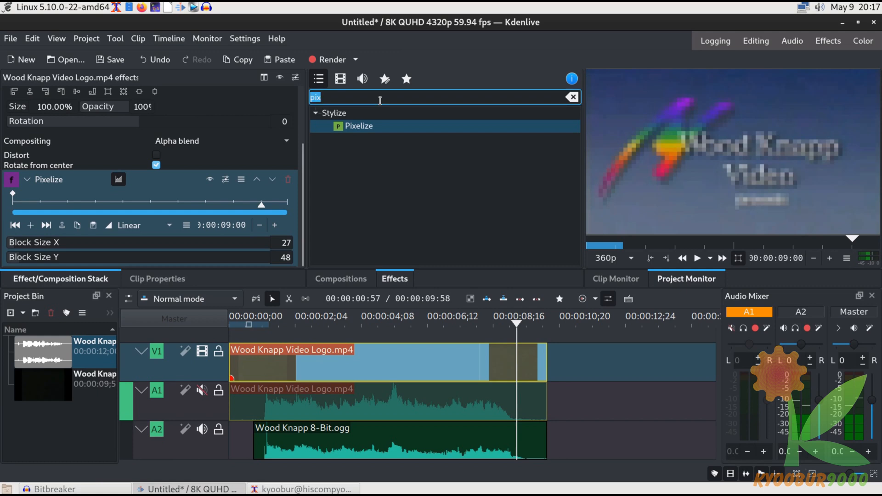
{"action": "type", "text": "post"}
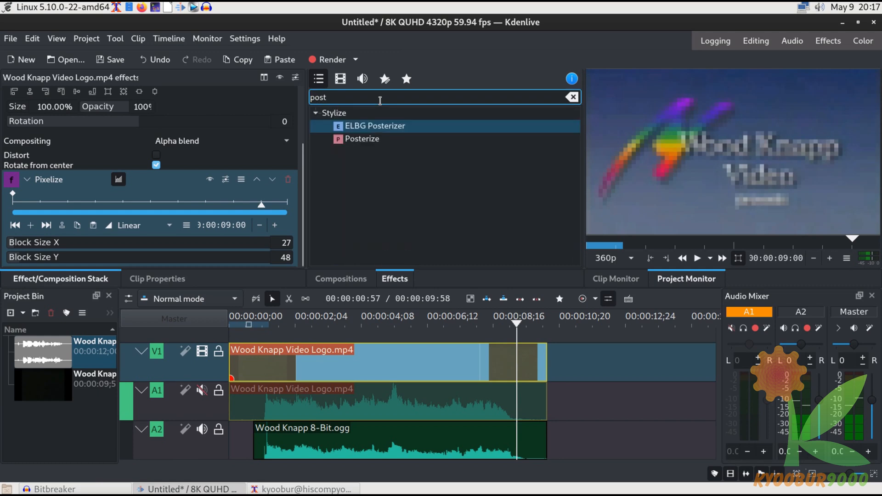
{"action": "left_click", "coordinate": [377, 138]}
{"action": "left_click_drag", "start_coordinate": [377, 138], "coordinate": [419, 365]}
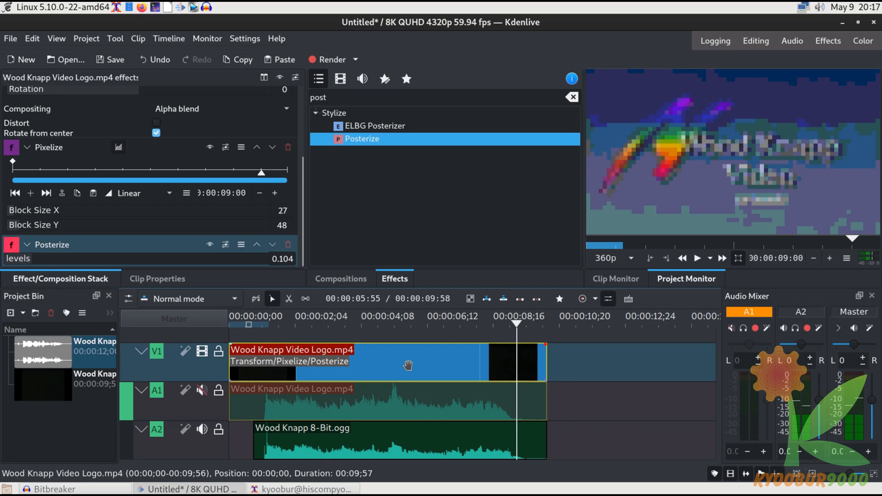
Try very low Posterize levels on the video clip, first 0.000 and then 0.021
{"action": "left_click", "coordinate": [41, 260]}
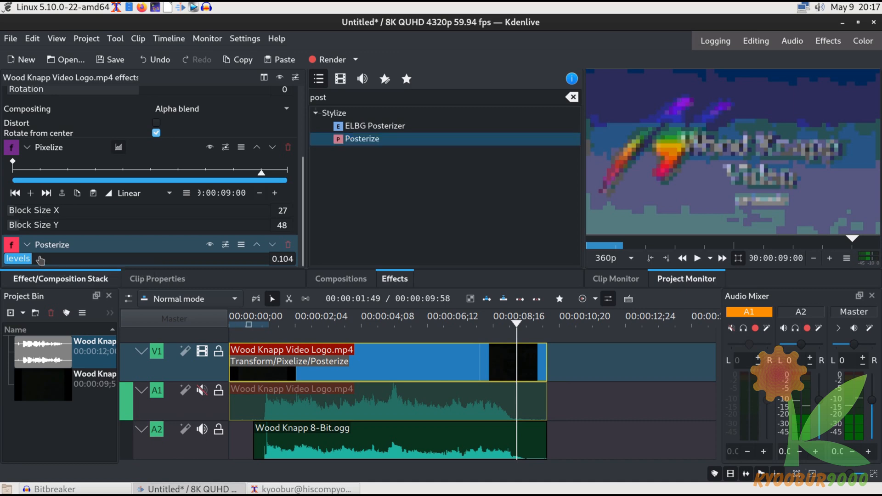
{"action": "left_click_drag", "start_coordinate": [40, 260], "coordinate": [2, 258]}
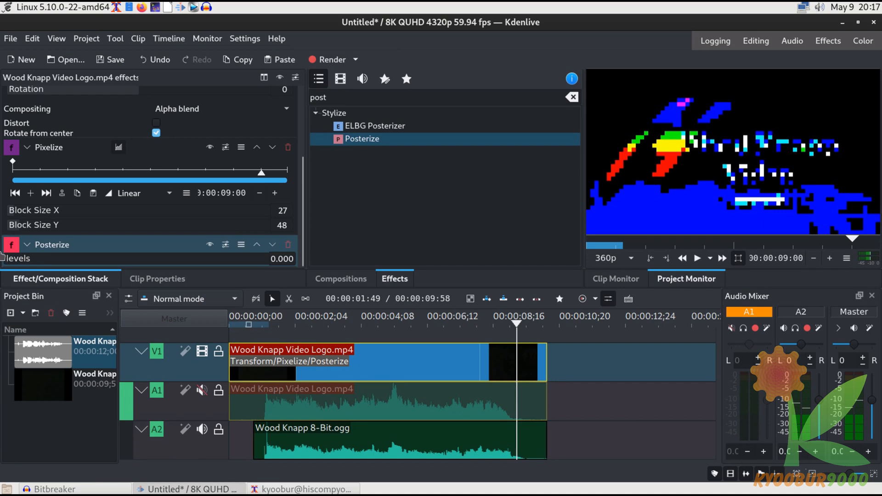
{"action": "left_click_drag", "start_coordinate": [2, 252], "coordinate": [10, 262]}
{"action": "left_click_drag", "start_coordinate": [9, 261], "coordinate": [10, 261]}
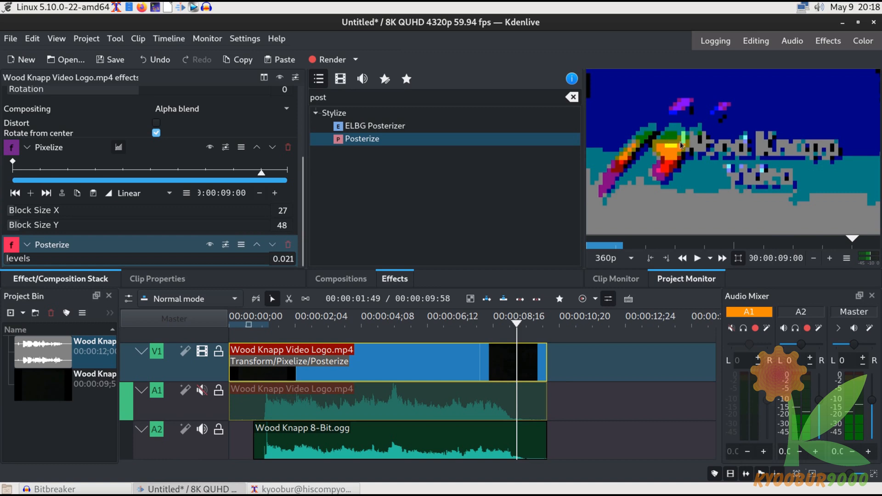
Try higher Posterize levels on the video clip, first 1.000 and then 0.351
{"action": "left_click", "coordinate": [23, 259]}
{"action": "left_click_drag", "start_coordinate": [24, 262], "coordinate": [284, 270]}
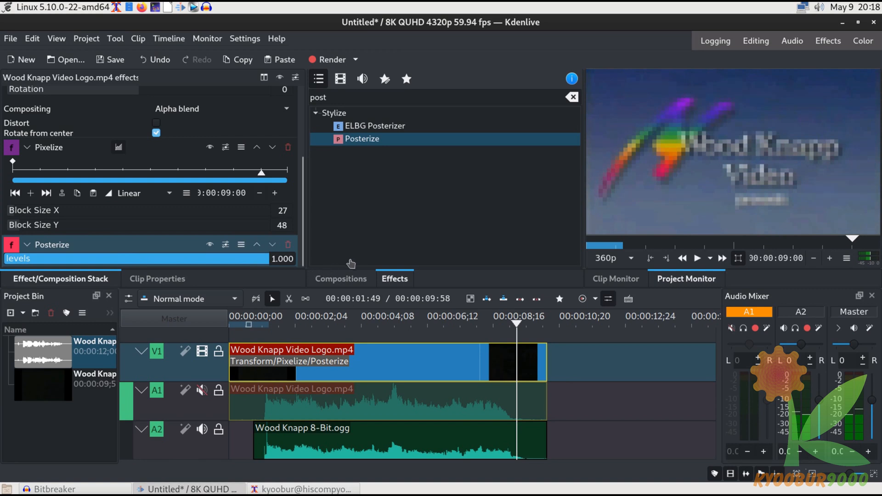
{"action": "left_click_drag", "start_coordinate": [271, 265], "coordinate": [97, 263]}
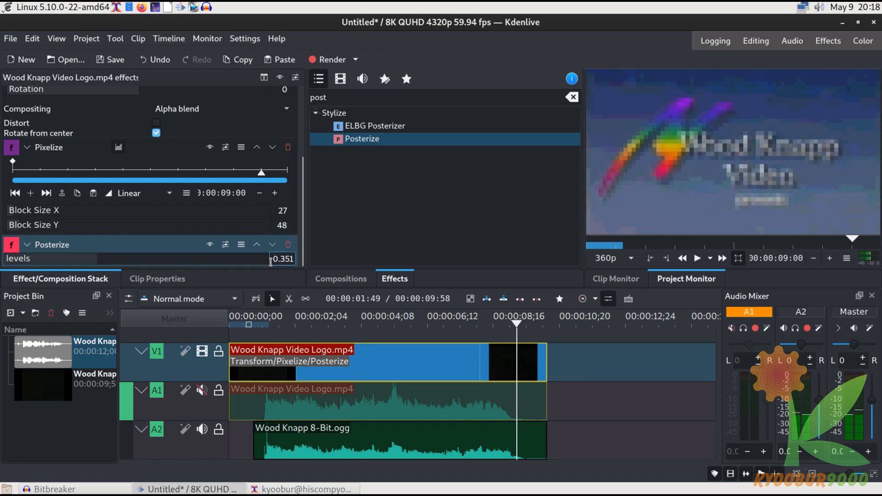
Set the Posterize levels of the video clip to 0.10
{"action": "left_click_drag", "start_coordinate": [280, 260], "coordinate": [288, 260]}
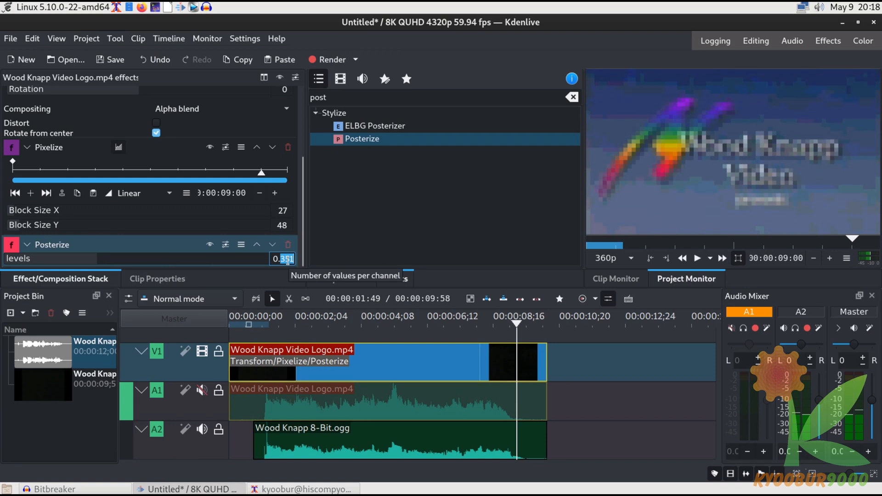
{"action": "type", "text": "10"}
{"action": "key", "text": "Return"}
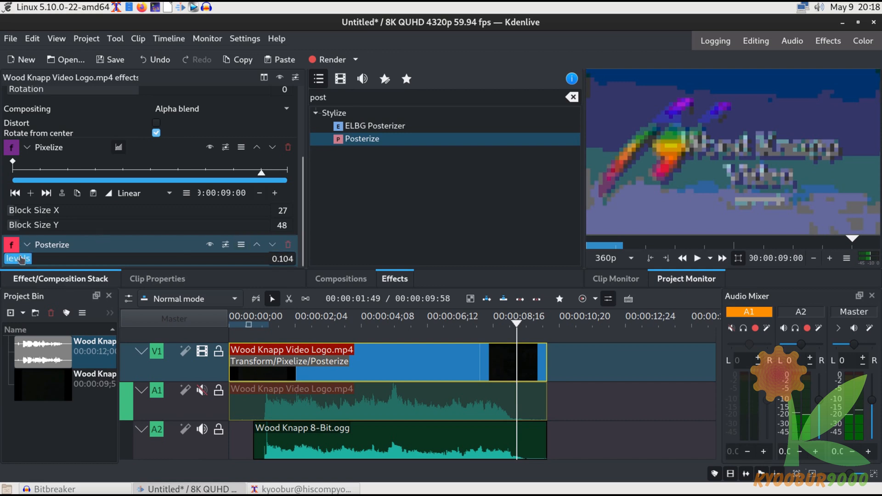
Compare a Posterize level of 0.028, then set the levels to 0.104
{"action": "left_click_drag", "start_coordinate": [31, 261], "coordinate": [11, 260]}
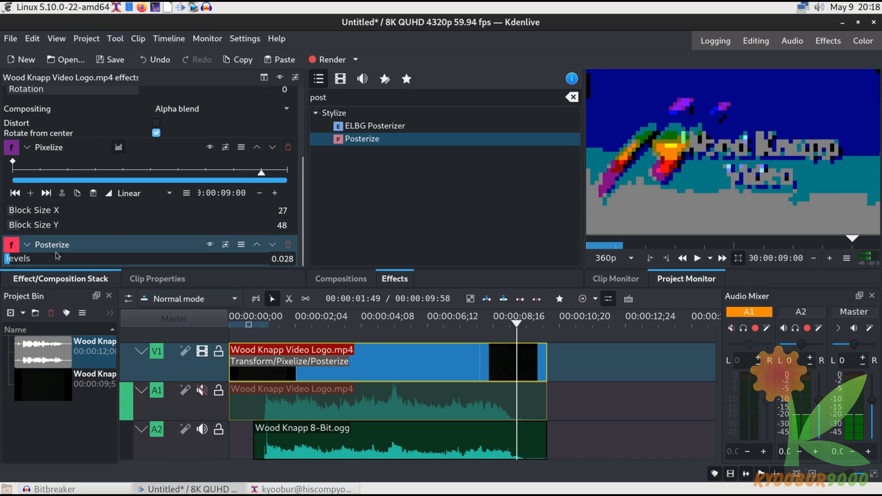
{"action": "double_click", "coordinate": [282, 258]}
{"action": "type", "text": "104"}
{"action": "key", "text": "Return"}
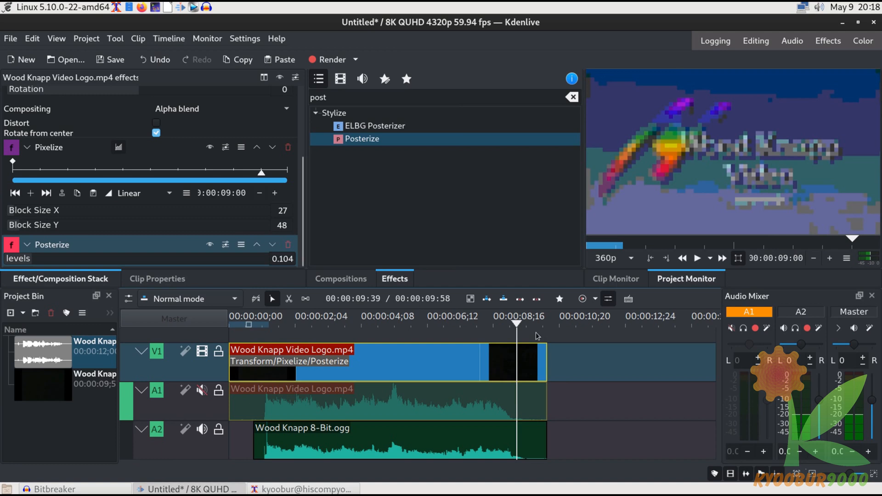
Play the project from the start to preview the pixelized, posterized logo with the 8-bit audio
{"action": "left_click_drag", "start_coordinate": [517, 325], "coordinate": [158, 325]}
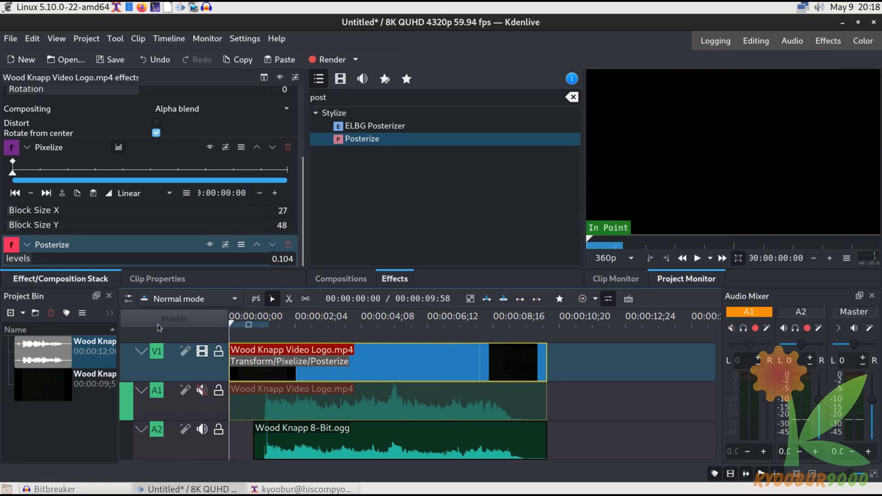
{"action": "left_click", "coordinate": [697, 258]}
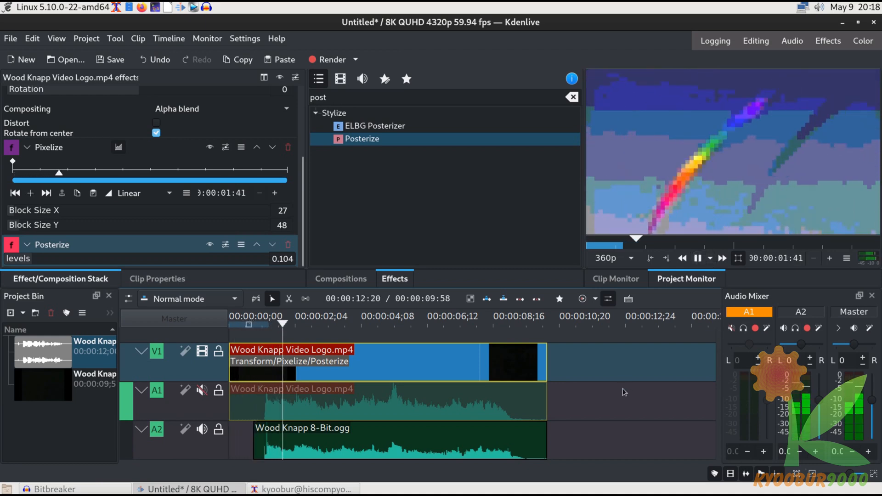